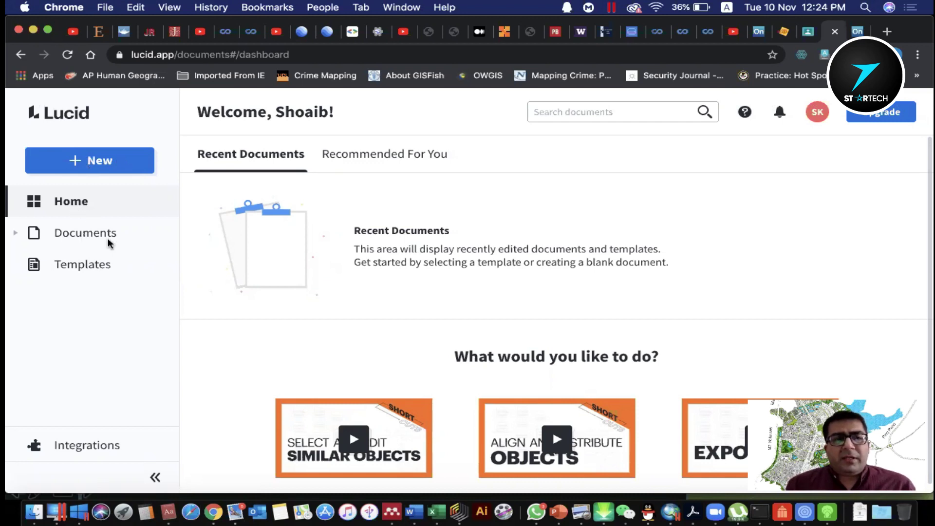
- Open Lucidchart's Templates page and scroll through categories like Flowcharts, Swimlane diagrams and Mind maps
{"action": "left_click", "coordinate": [77, 272]}
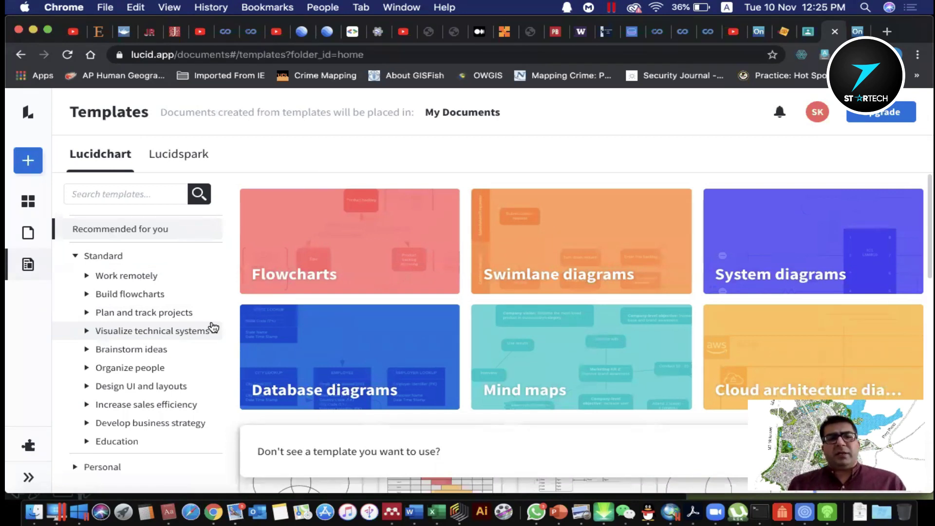
{"action": "scroll", "coordinate": [331, 334], "scroll_direction": "down", "scroll_amount": 1}
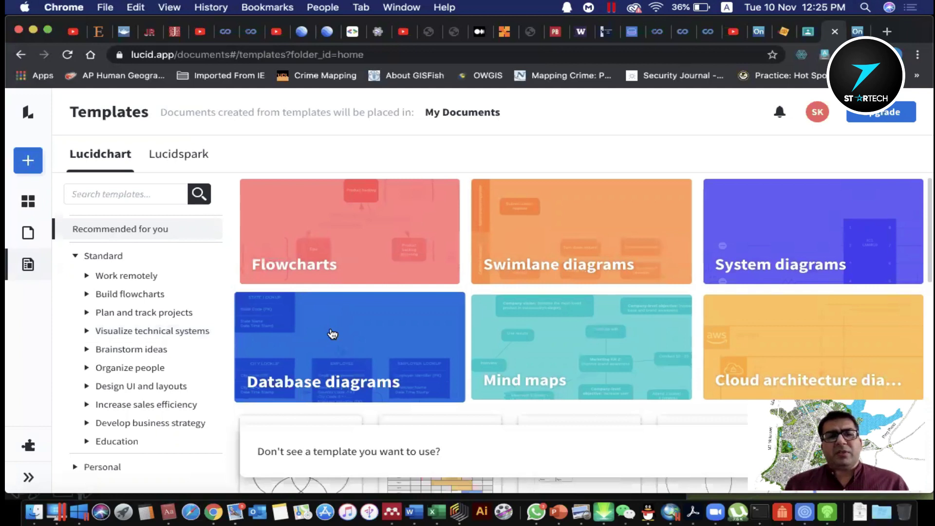
{"action": "scroll", "coordinate": [333, 334], "scroll_direction": "down", "scroll_amount": 5}
{"action": "scroll", "coordinate": [333, 334], "scroll_direction": "down", "scroll_amount": 2}
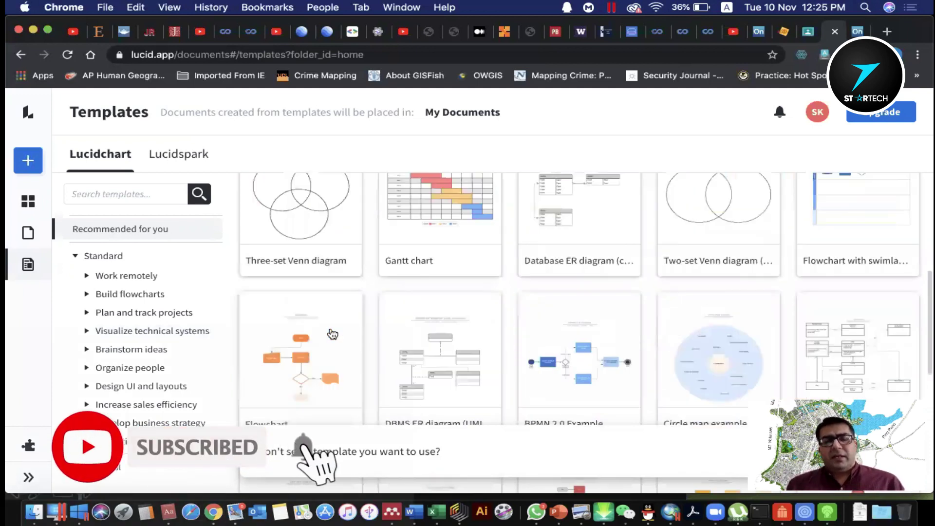
{"action": "scroll", "coordinate": [332, 334], "scroll_direction": "down", "scroll_amount": 3}
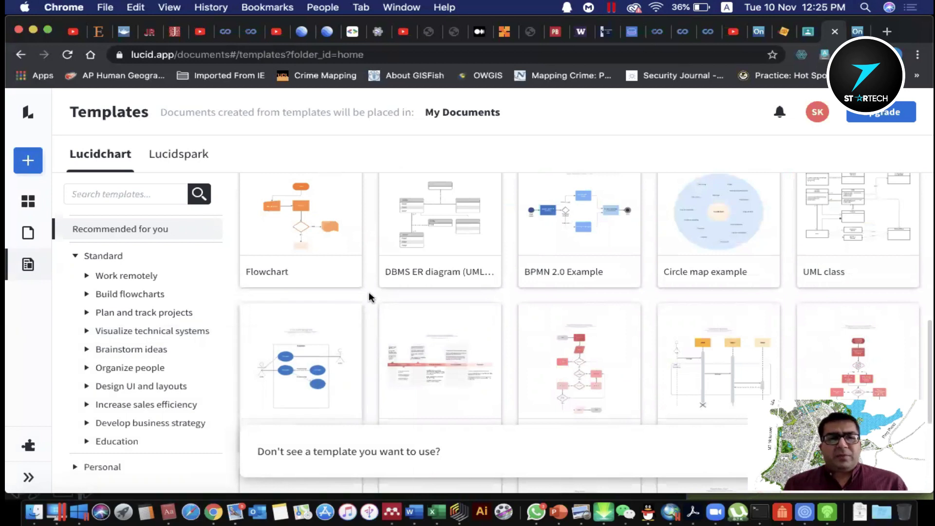
{"action": "scroll", "coordinate": [369, 291], "scroll_direction": "up", "scroll_amount": 5}
{"action": "scroll", "coordinate": [369, 294], "scroll_direction": "up", "scroll_amount": 3}
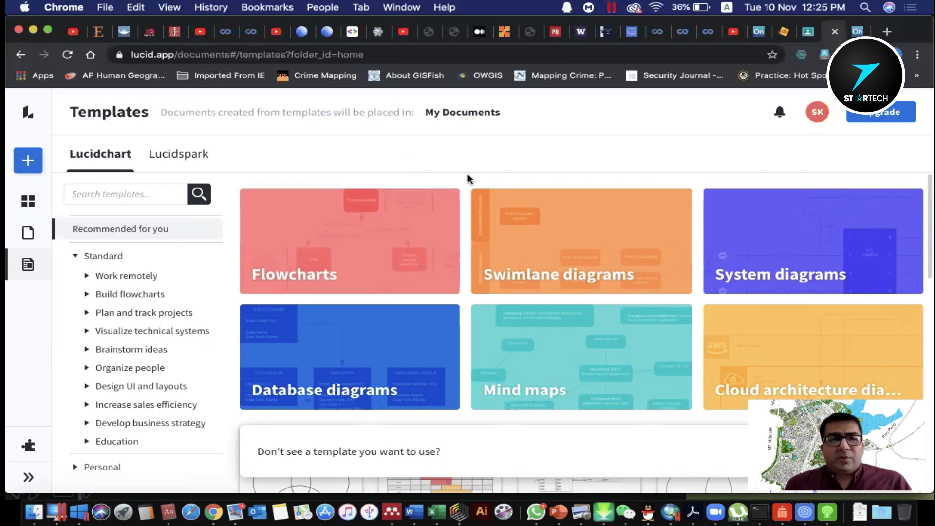
- Open the Flowcharts collection and scroll through templates such as Algorithm flowchart example and API flowchart example
{"action": "left_click", "coordinate": [382, 246]}
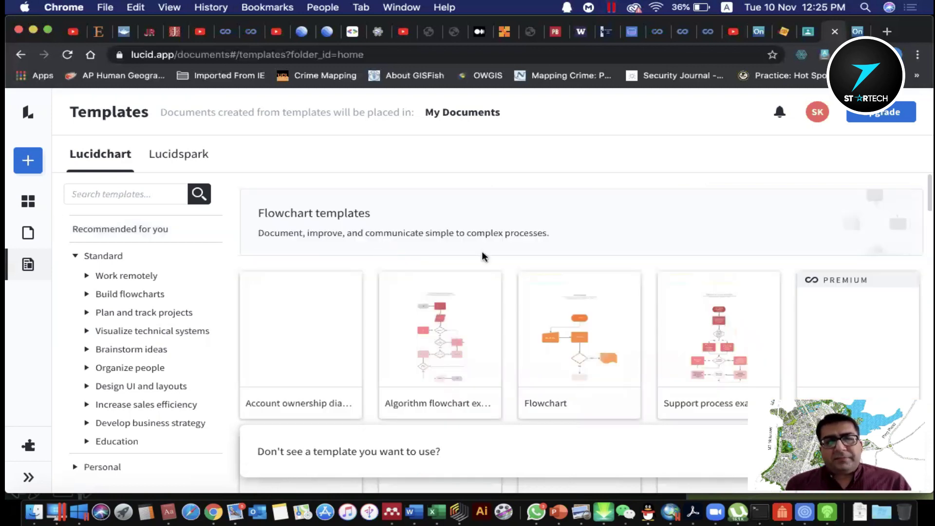
{"action": "scroll", "coordinate": [482, 253], "scroll_direction": "down", "scroll_amount": 1}
{"action": "scroll", "coordinate": [482, 257], "scroll_direction": "down", "scroll_amount": 2}
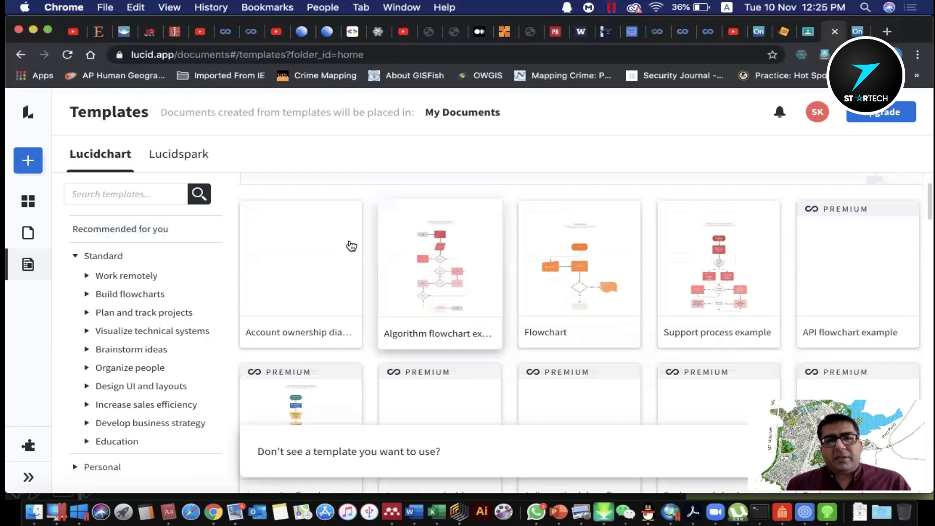
{"action": "scroll", "coordinate": [636, 251], "scroll_direction": "down", "scroll_amount": 1}
{"action": "scroll", "coordinate": [542, 247], "scroll_direction": "down", "scroll_amount": 2}
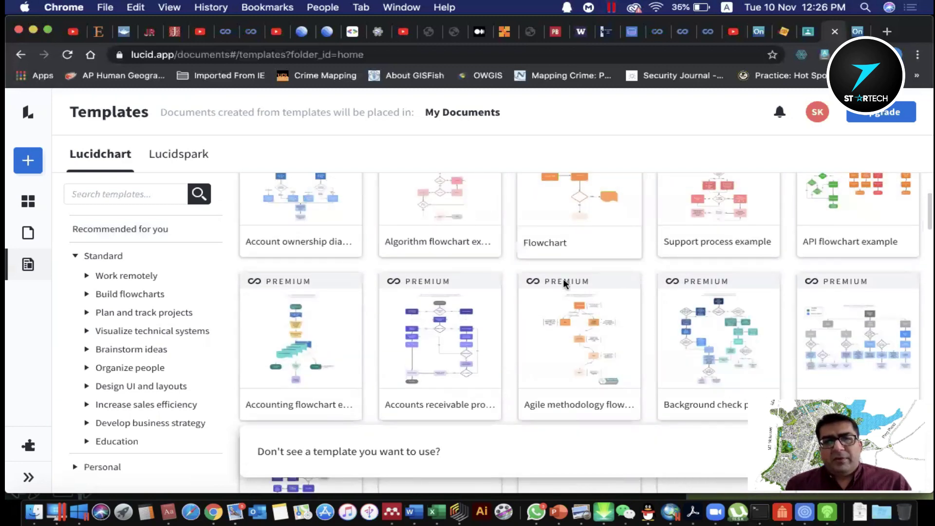
{"action": "scroll", "coordinate": [563, 282], "scroll_direction": "up", "scroll_amount": 1}
{"action": "scroll", "coordinate": [697, 247], "scroll_direction": "up", "scroll_amount": 2}
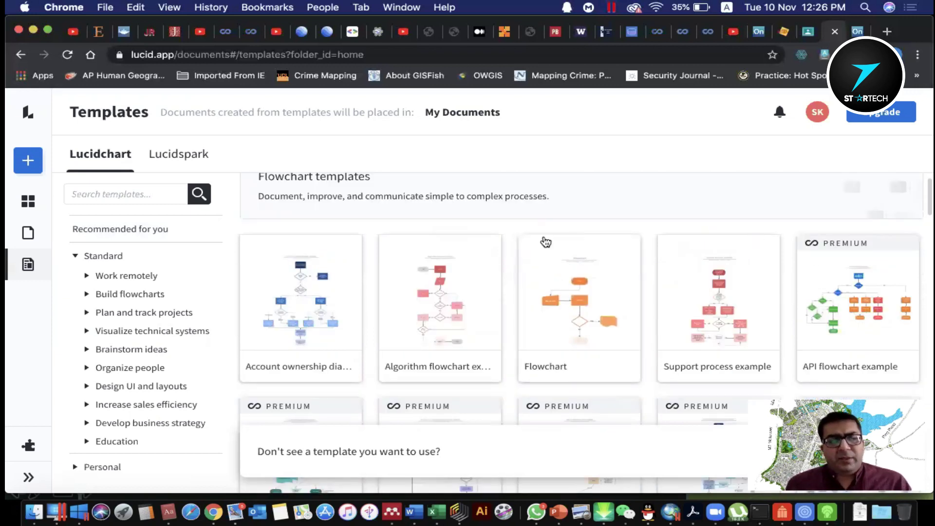
- View the Work remotely, Build flowcharts and Visualize technical systems templates, then collapse and re-expand Standard
{"action": "left_click", "coordinate": [99, 276]}
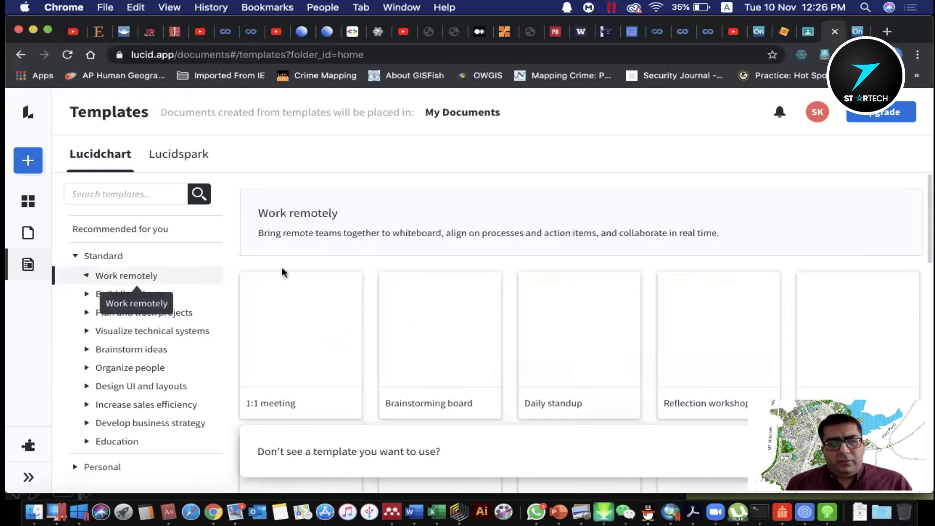
{"action": "left_click", "coordinate": [147, 315]}
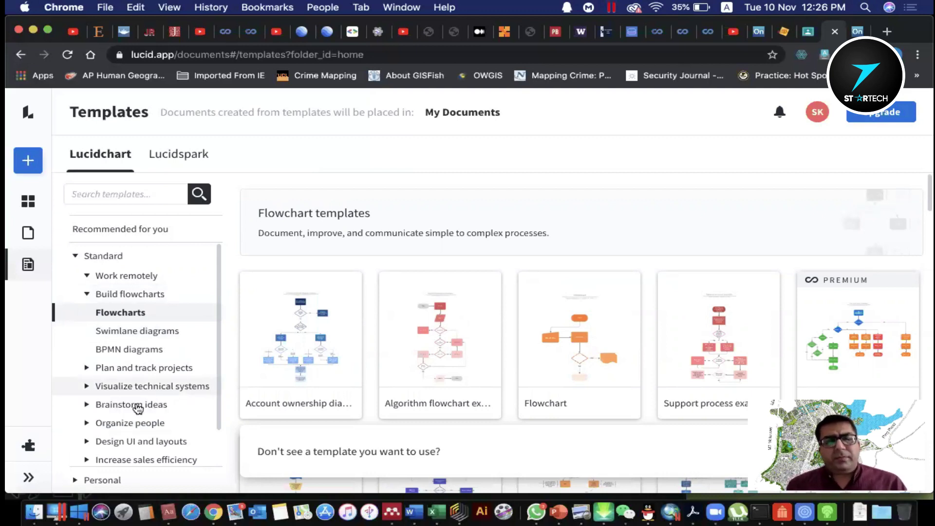
{"action": "left_click", "coordinate": [146, 385]}
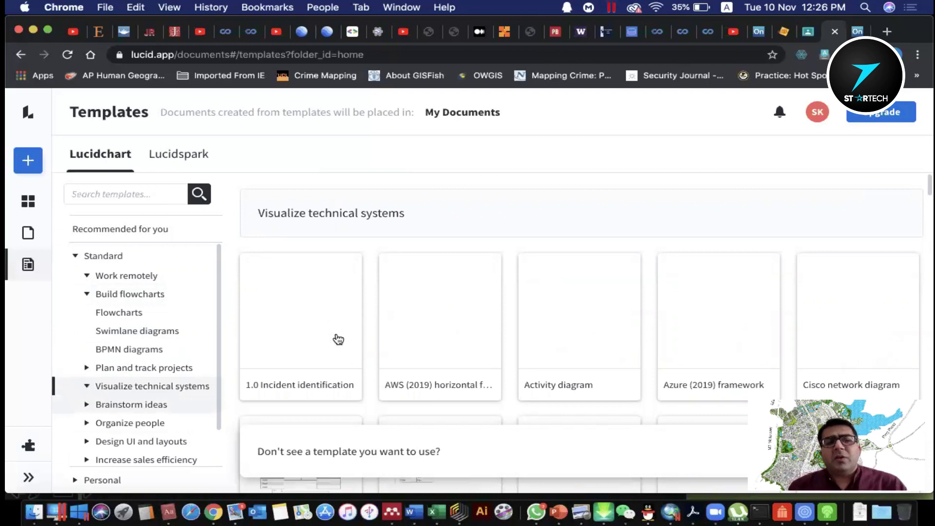
{"action": "left_click", "coordinate": [87, 256]}
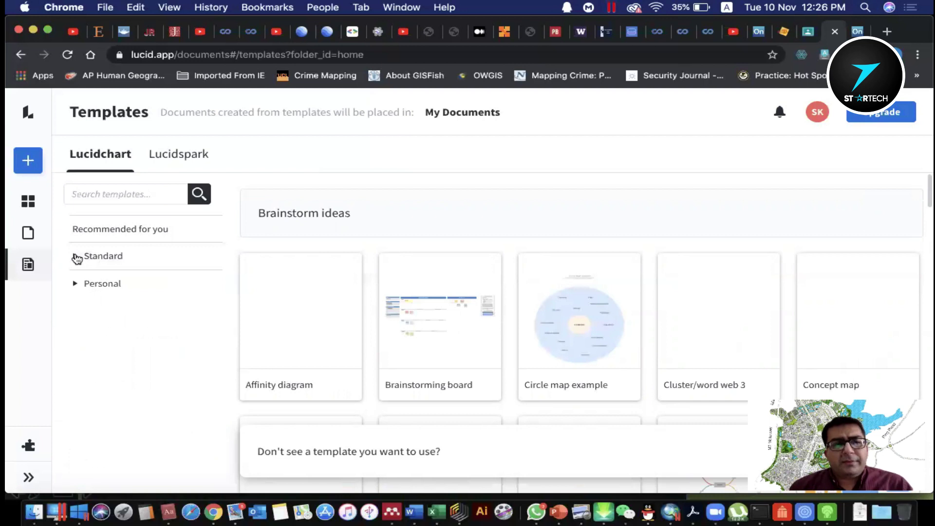
{"action": "left_click", "coordinate": [76, 257]}
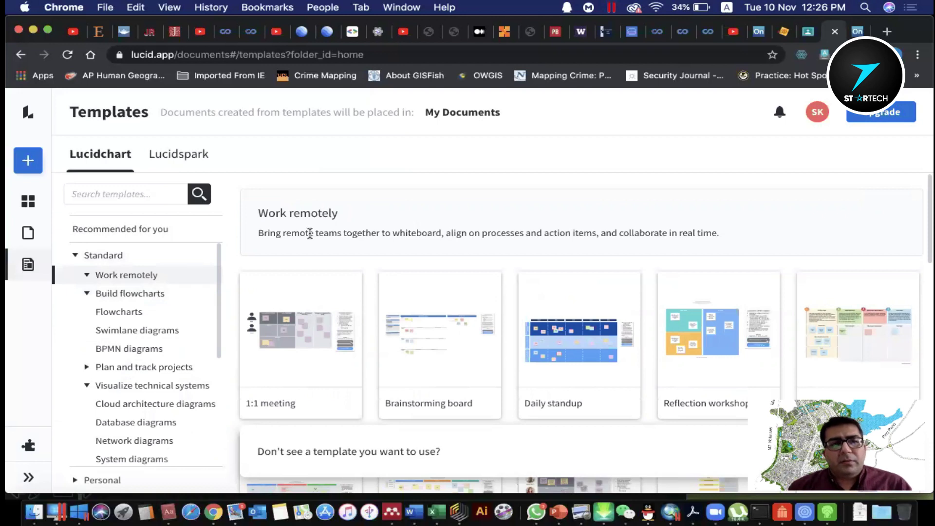
- Go back to the Recommended for you template categories
{"action": "left_click", "coordinate": [180, 238]}
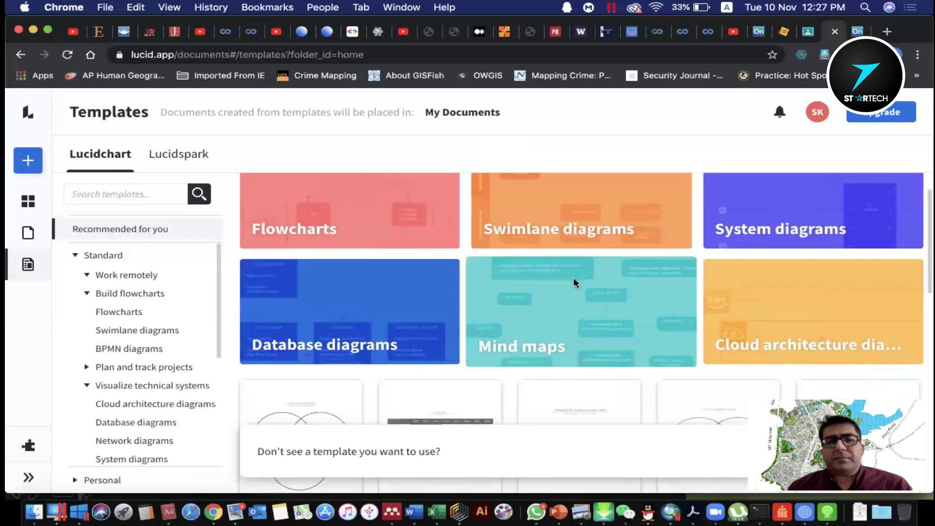
- Scroll the Lucidchart template gallery, then switch over to the ProcessOn browser tab
{"action": "scroll", "coordinate": [574, 280], "scroll_direction": "down", "scroll_amount": 3}
{"action": "scroll", "coordinate": [580, 242], "scroll_direction": "down", "scroll_amount": 1}
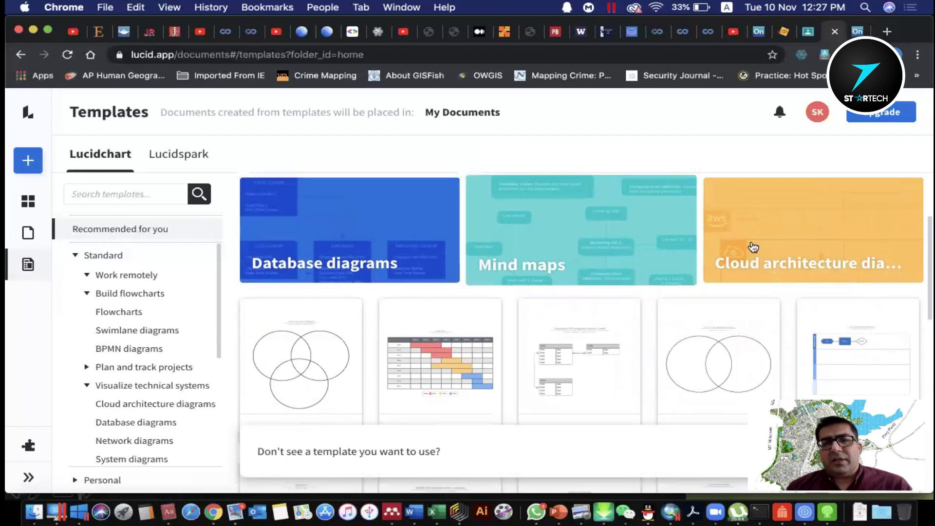
{"action": "scroll", "coordinate": [752, 247], "scroll_direction": "up", "scroll_amount": 3}
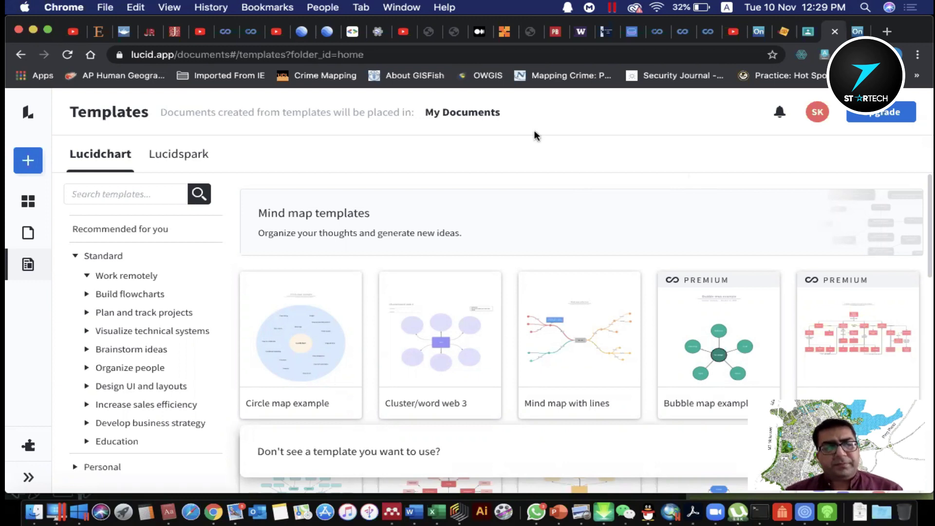
{"action": "key", "text": "ctrl+Tab"}
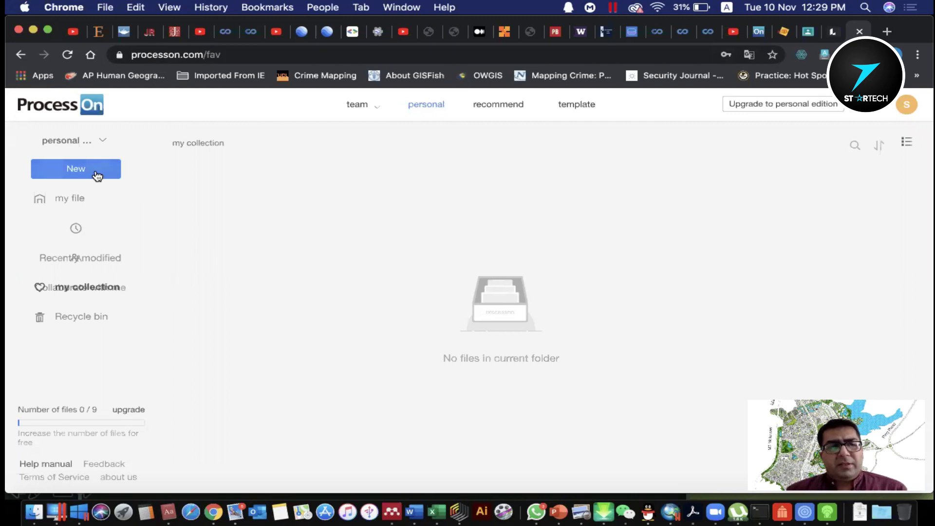
- Create a new blank ProcessOn flowchart, Untitled Diagram, and dismiss the Start Drawing popup
{"action": "left_click", "coordinate": [75, 169]}
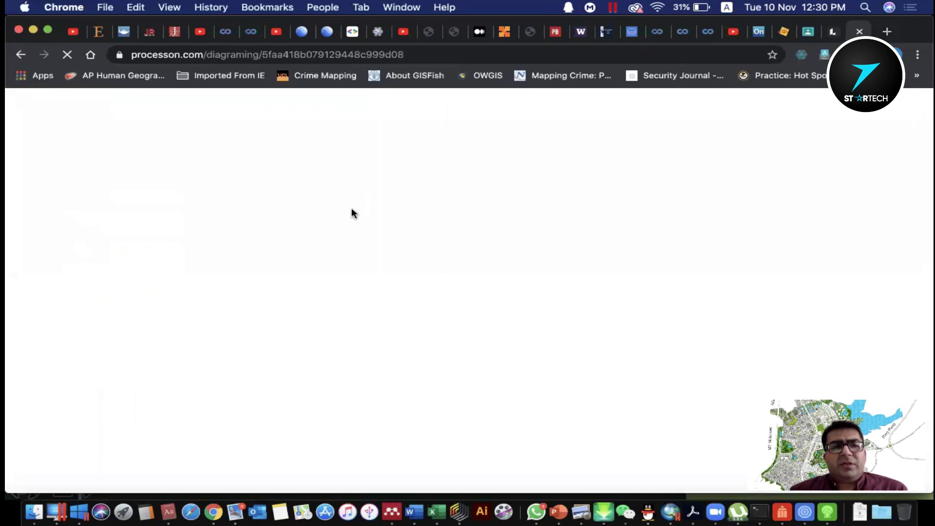
{"action": "left_click", "coordinate": [315, 223]}
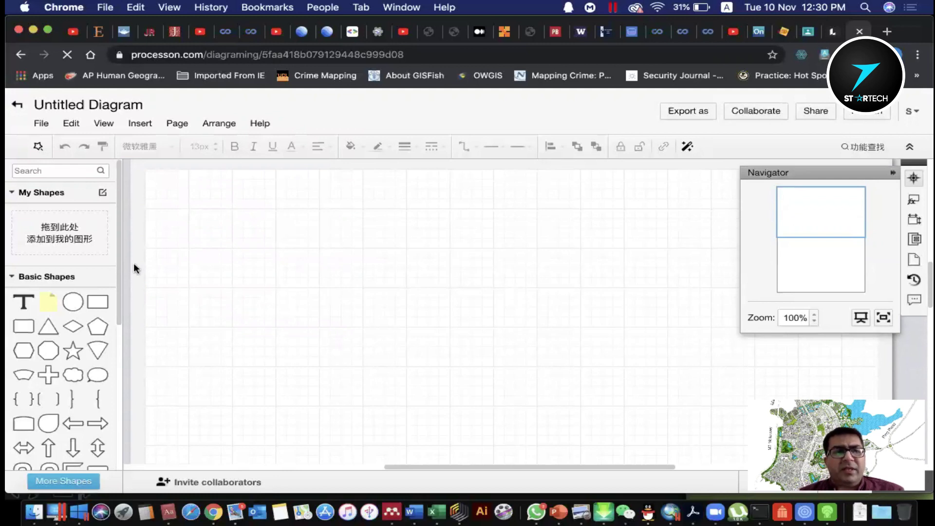
- Scroll the shape library and place a circle on the empty canvas
{"action": "scroll", "coordinate": [119, 299], "scroll_direction": "down", "scroll_amount": 3}
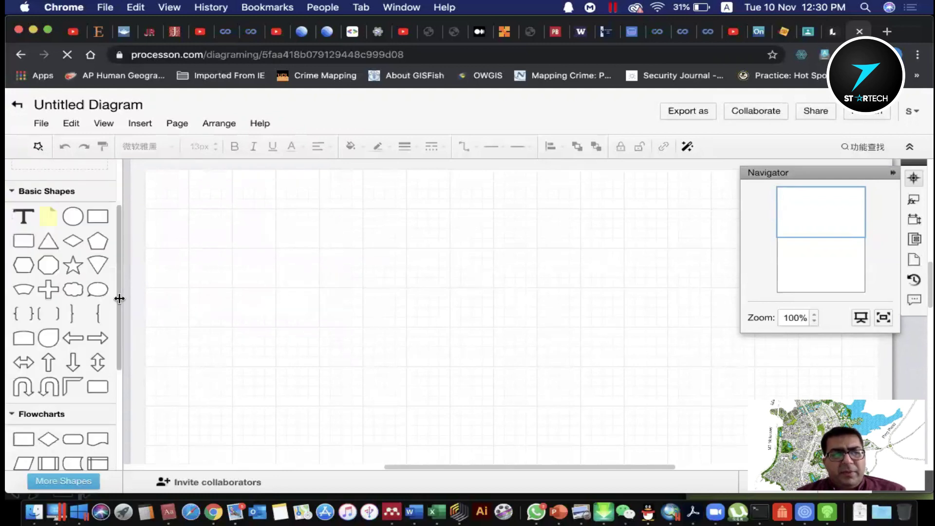
{"action": "mouse_move", "coordinate": [38, 258]}
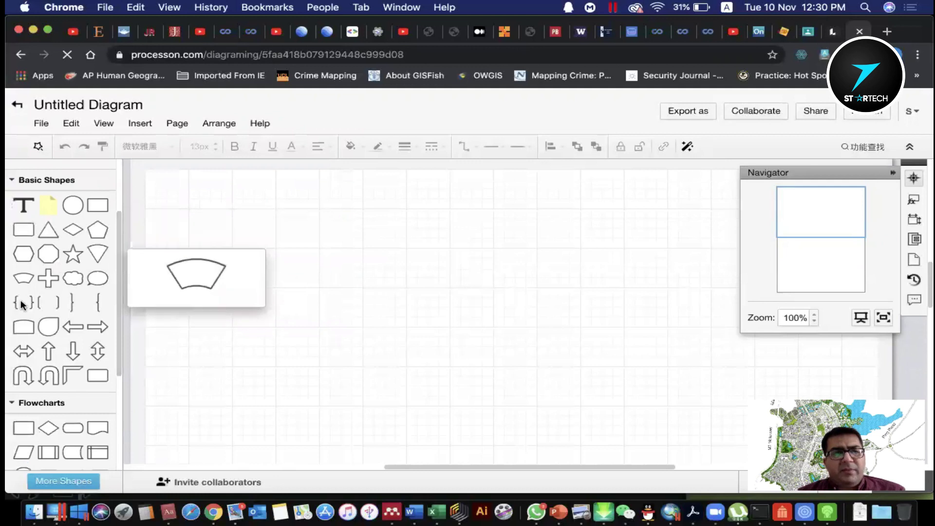
{"action": "left_click_drag", "start_coordinate": [72, 209], "coordinate": [238, 229]}
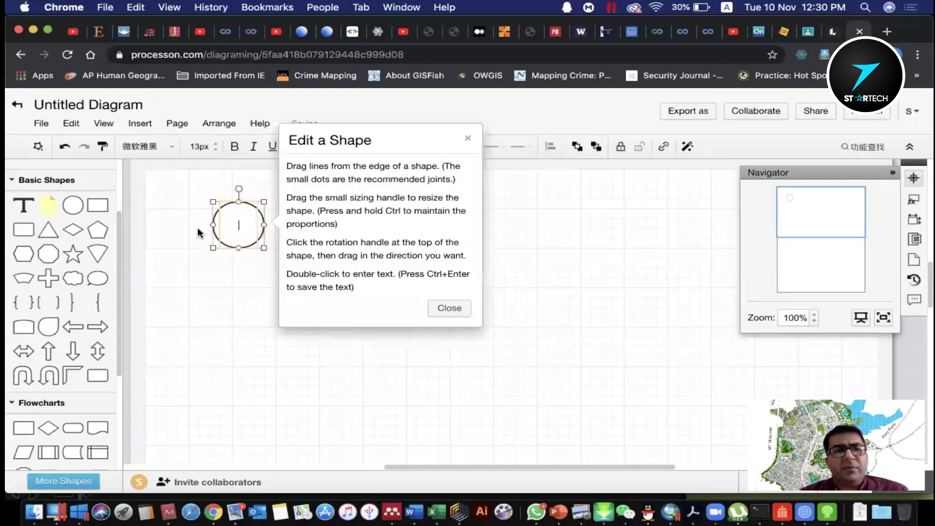
- Dismiss the shape tips, delete the circle, and place a rounded rectangle near the top left
{"action": "left_click", "coordinate": [448, 308]}
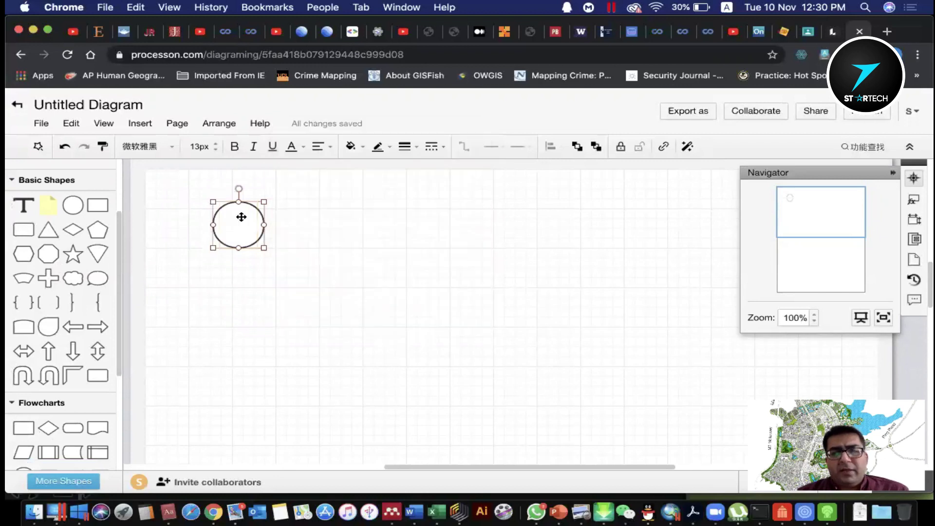
{"action": "key", "text": "Delete"}
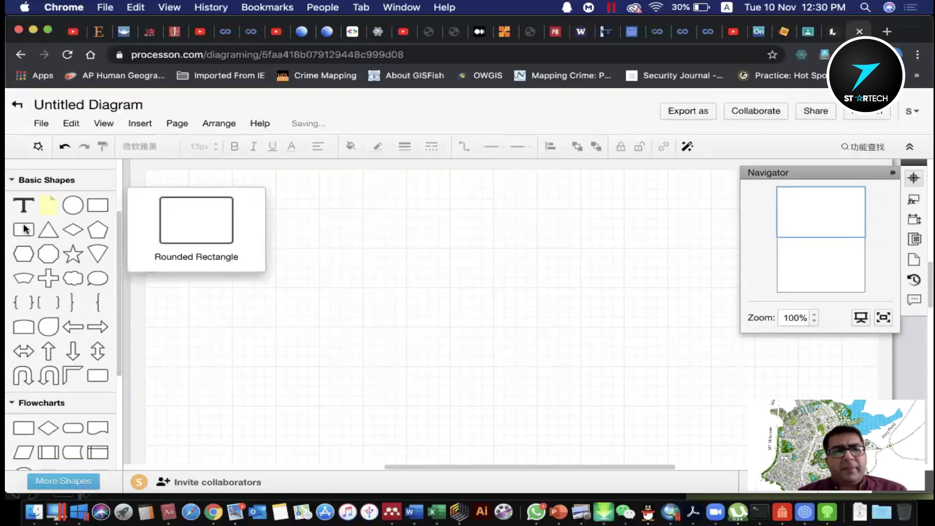
{"action": "left_click_drag", "start_coordinate": [234, 225], "coordinate": [234, 225]}
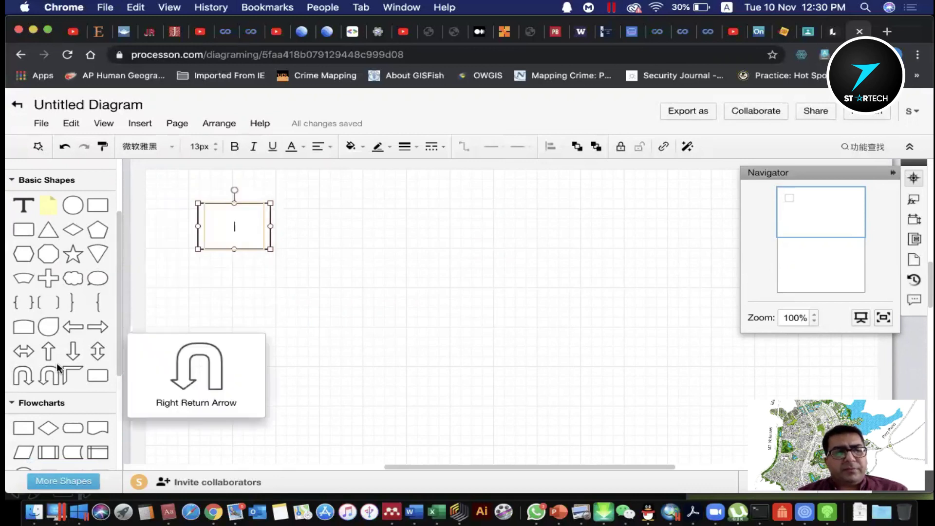
- Add a Direct Data cylinder, a Decision diamond beside it, and a document shape below it
{"action": "scroll", "coordinate": [56, 363], "scroll_direction": "down", "scroll_amount": 3}
{"action": "left_click_drag", "start_coordinate": [46, 367], "coordinate": [407, 248]}
{"action": "left_click_drag", "start_coordinate": [408, 212], "coordinate": [355, 249]}
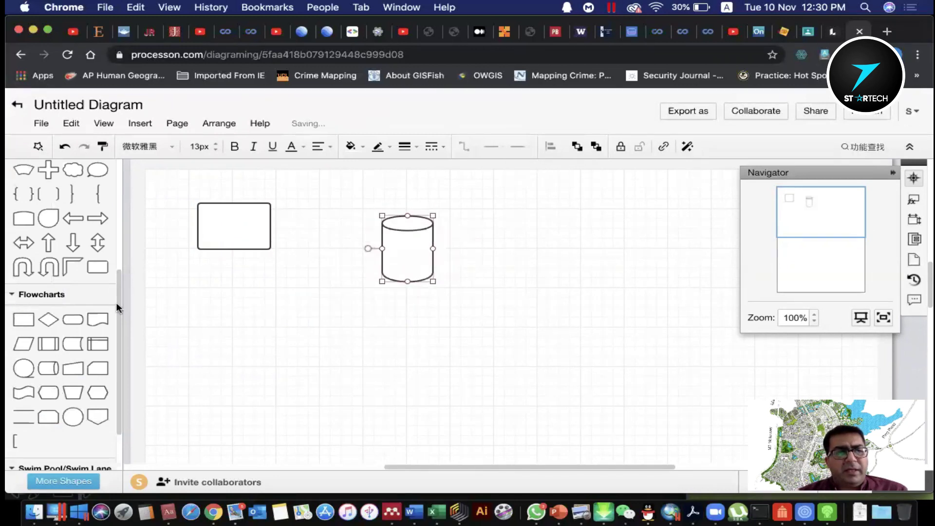
{"action": "left_click_drag", "start_coordinate": [49, 319], "coordinate": [518, 304]}
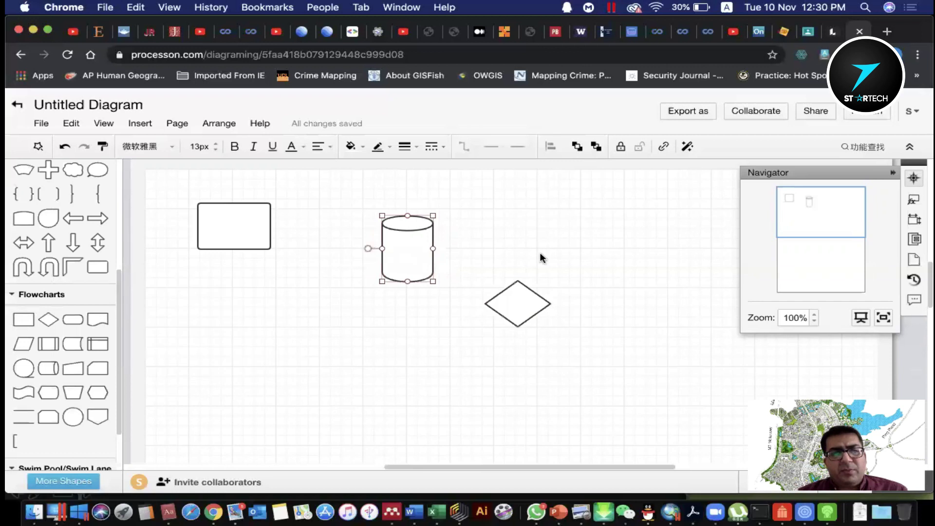
{"action": "left_click_drag", "start_coordinate": [544, 245], "coordinate": [545, 246]}
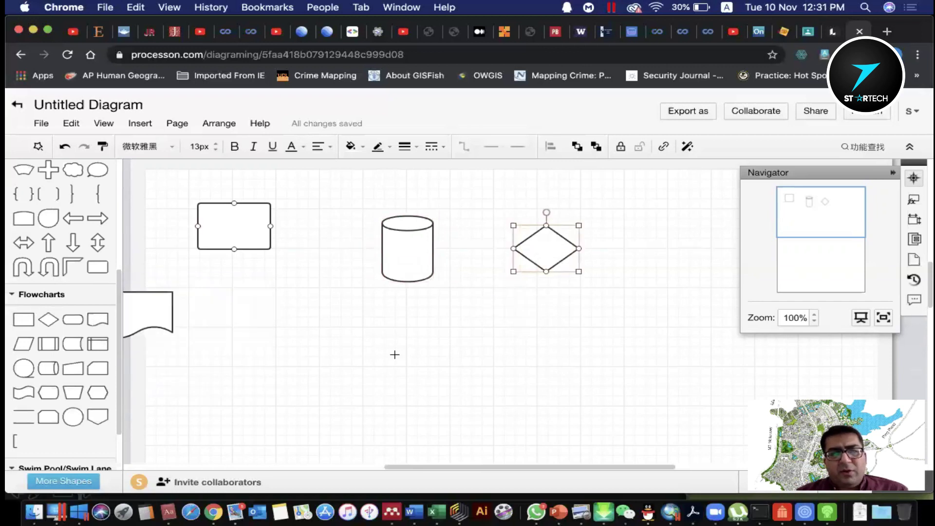
{"action": "left_click_drag", "start_coordinate": [395, 355], "coordinate": [410, 374]}
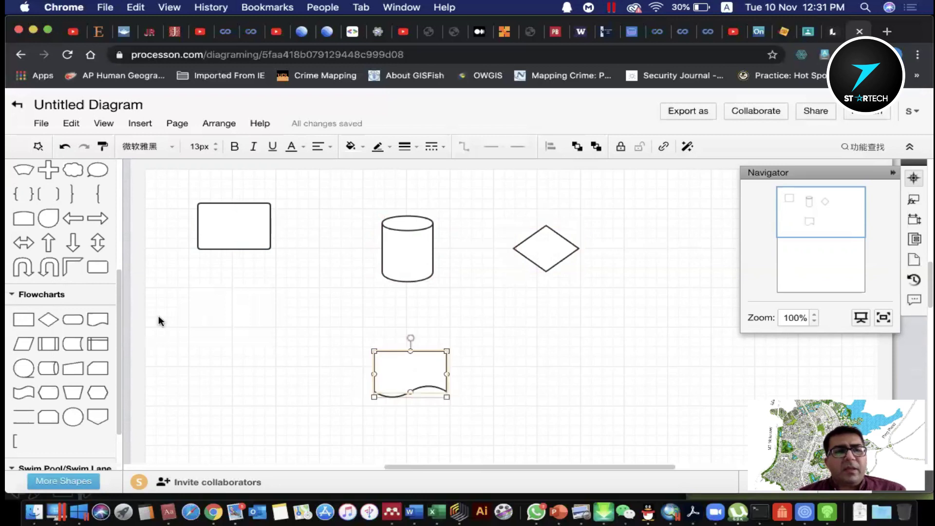
- Draw arrows from the rectangle and diamond into the cylinder, and from the cylinder to the document
{"action": "scroll", "coordinate": [106, 313], "scroll_direction": "up", "scroll_amount": 3}
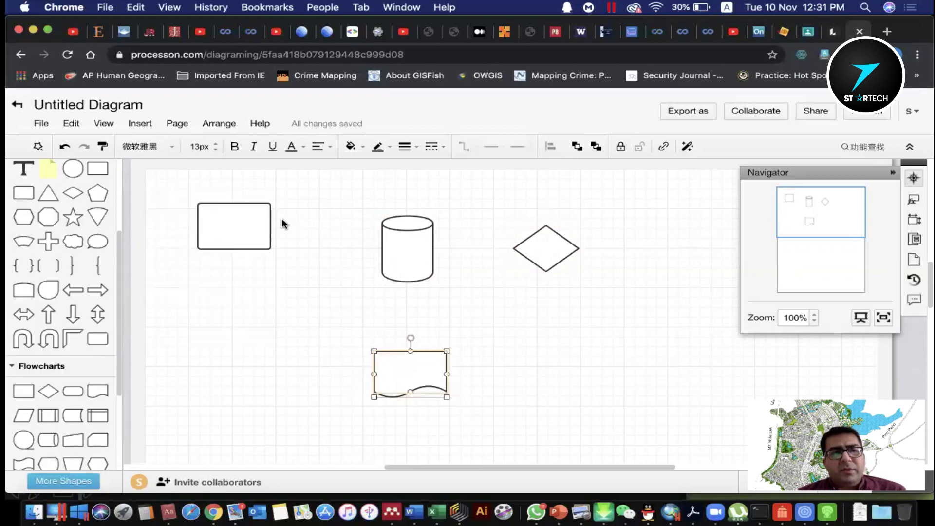
{"action": "left_click_drag", "start_coordinate": [281, 218], "coordinate": [380, 252]}
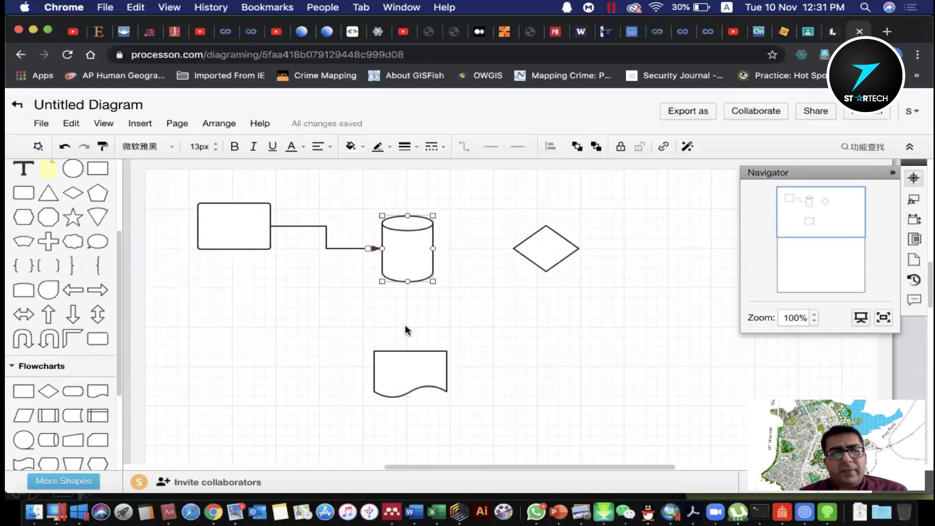
{"action": "left_click_drag", "start_coordinate": [409, 347], "coordinate": [410, 349]}
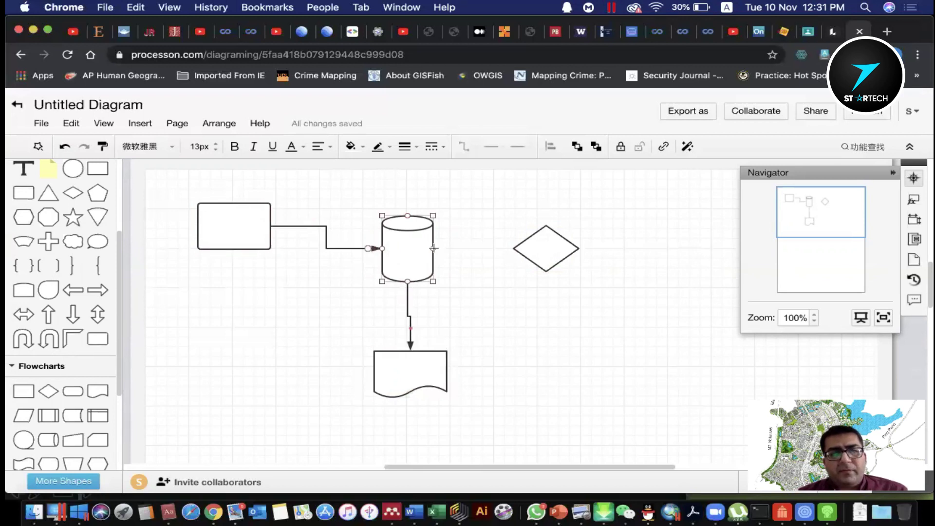
{"action": "left_click_drag", "start_coordinate": [514, 248], "coordinate": [433, 248]}
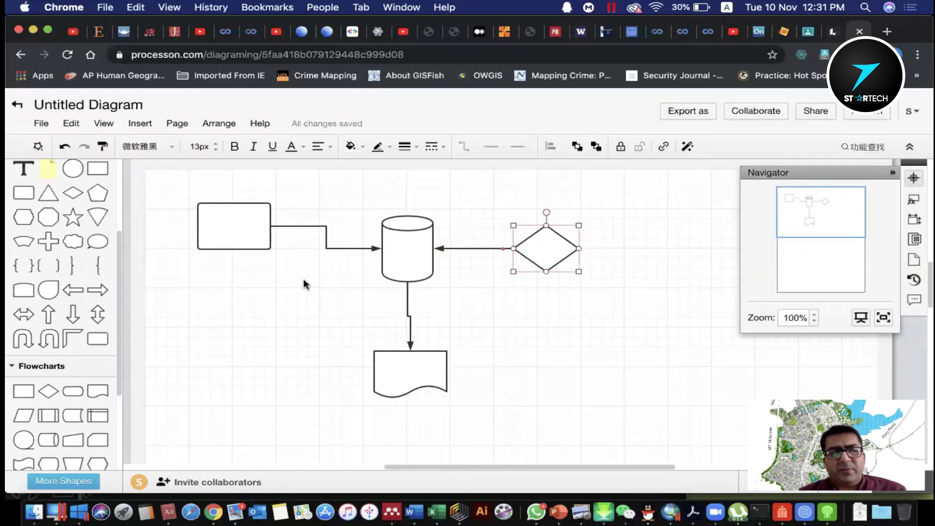
- Move the rectangle level with the cylinder and line the document shape up beneath it
{"action": "left_click", "coordinate": [320, 296]}
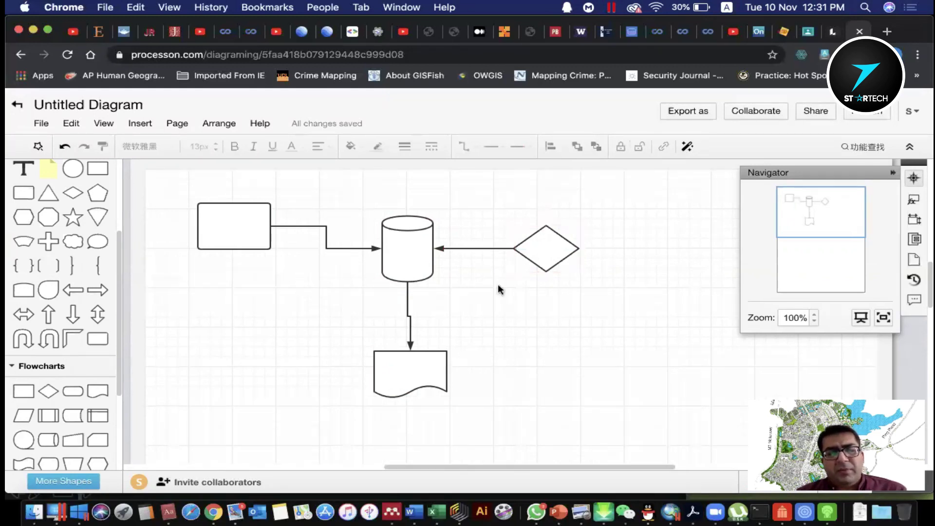
{"action": "left_click", "coordinate": [238, 224]}
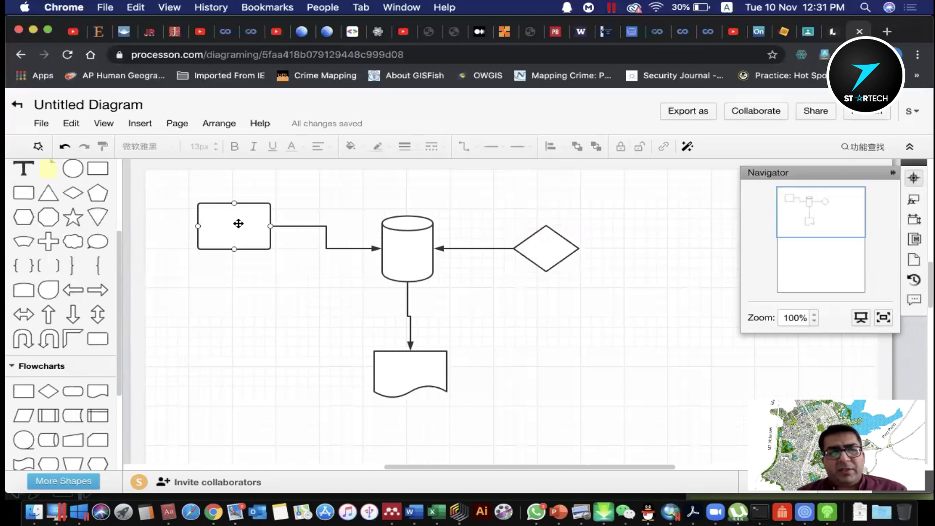
{"action": "left_click_drag", "start_coordinate": [238, 240], "coordinate": [238, 263]}
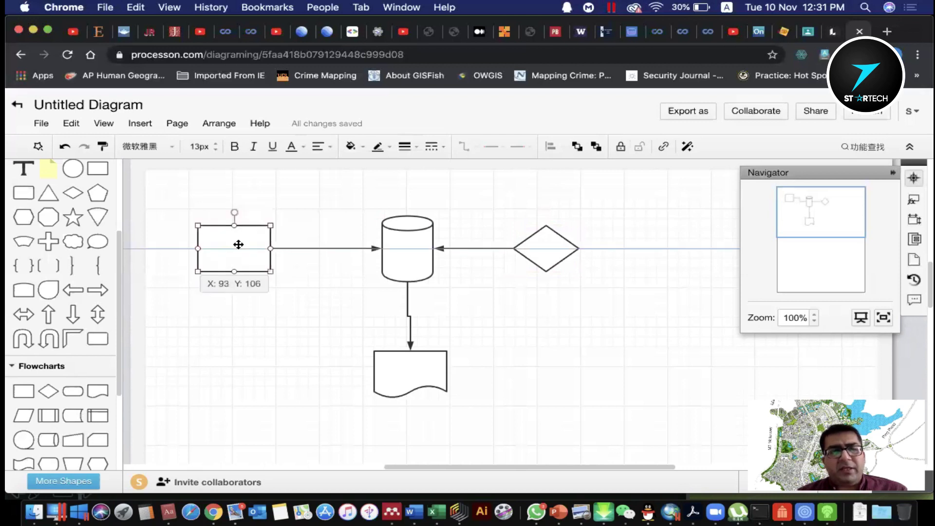
{"action": "left_click", "coordinate": [419, 366]}
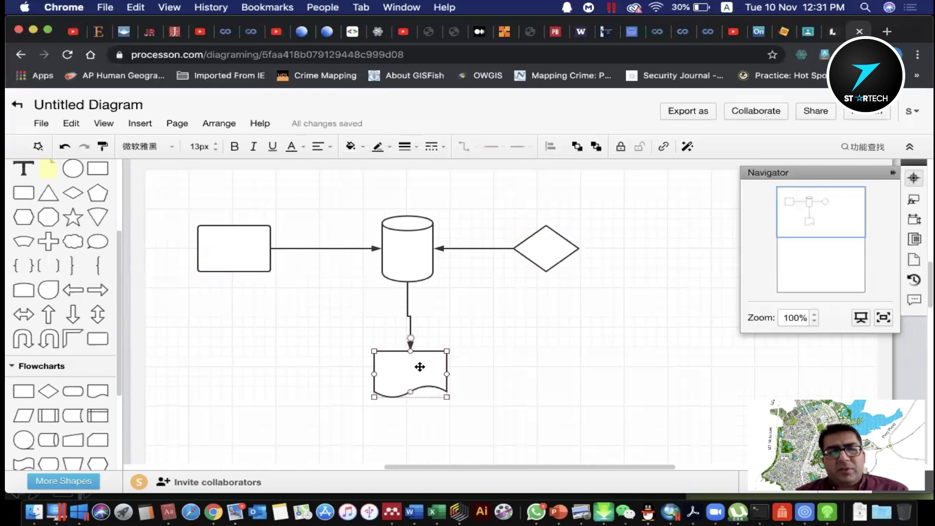
{"action": "left_click_drag", "start_coordinate": [403, 373], "coordinate": [407, 374]}
{"action": "left_click", "coordinate": [521, 327]}
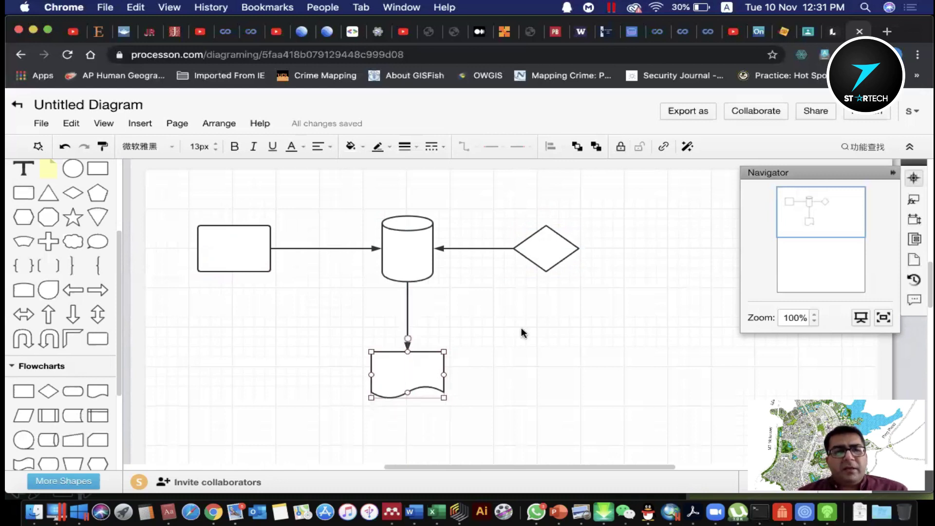
{"action": "mouse_move", "coordinate": [24, 276]}
{"action": "scroll", "coordinate": [25, 276], "scroll_direction": "down", "scroll_amount": 3}
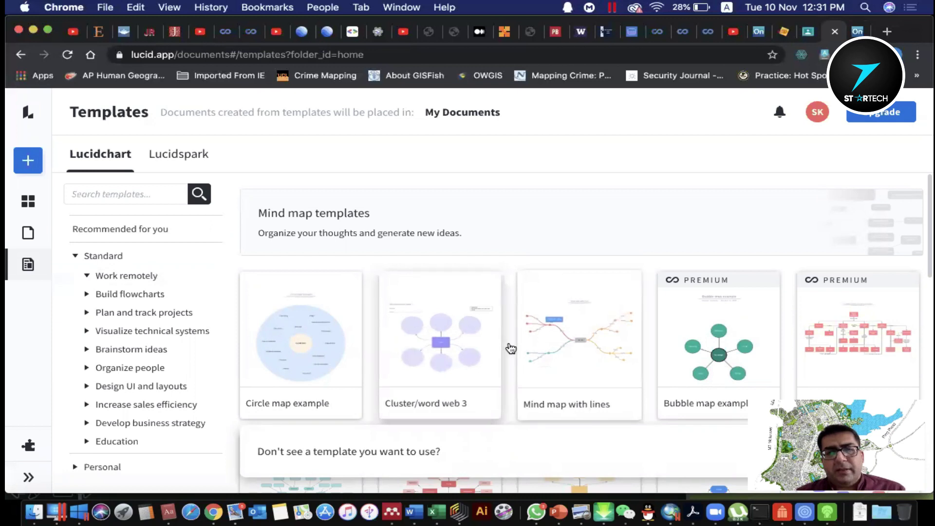
- Preview Cluster/word web 3 and the next mind map templates, then open the new-item menu
{"action": "left_click", "coordinate": [448, 320]}
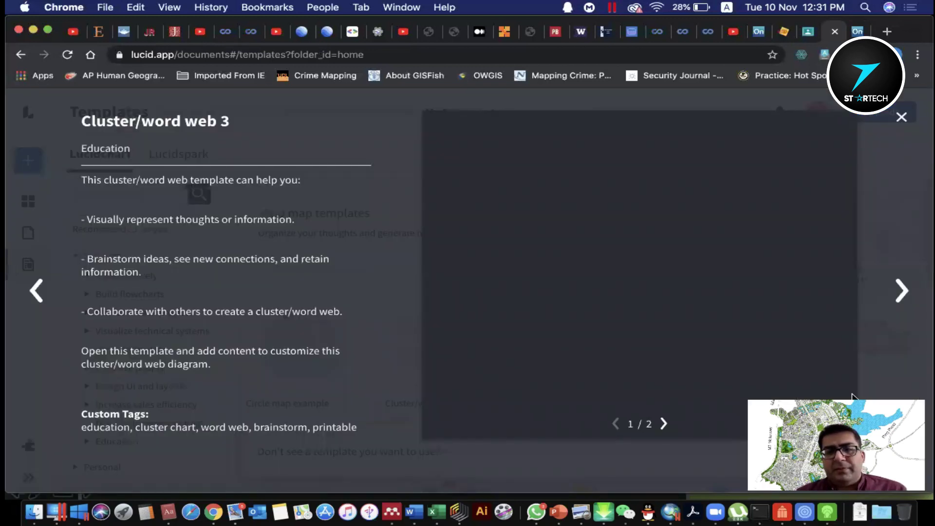
{"action": "left_click", "coordinate": [901, 290]}
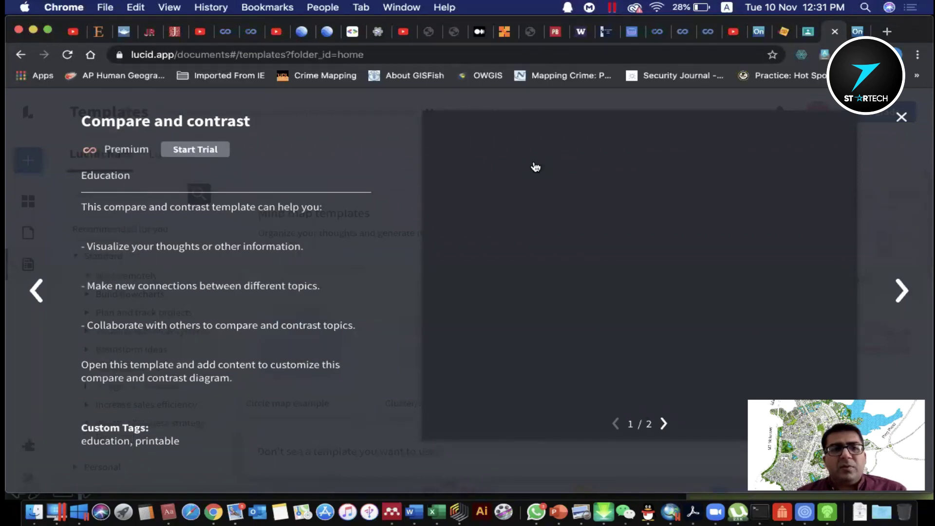
{"action": "key", "text": "Right"}
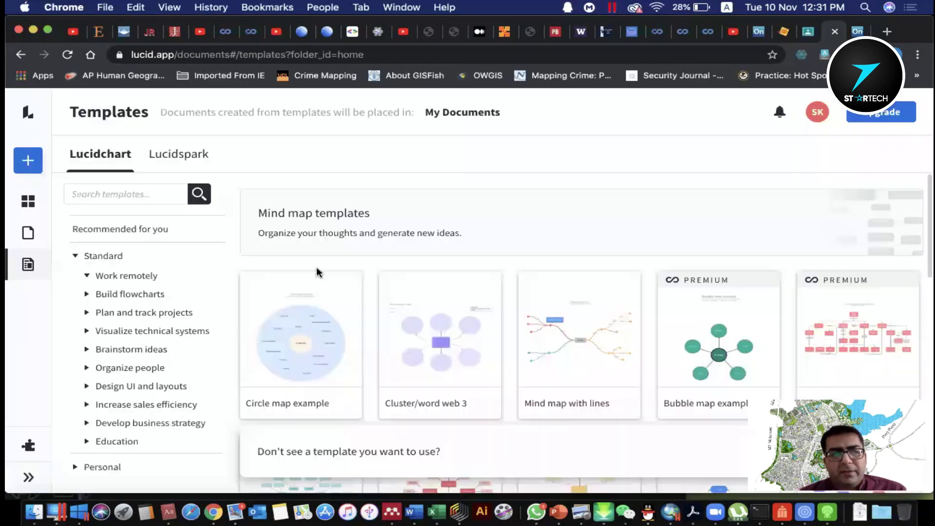
{"action": "left_click", "coordinate": [317, 271]}
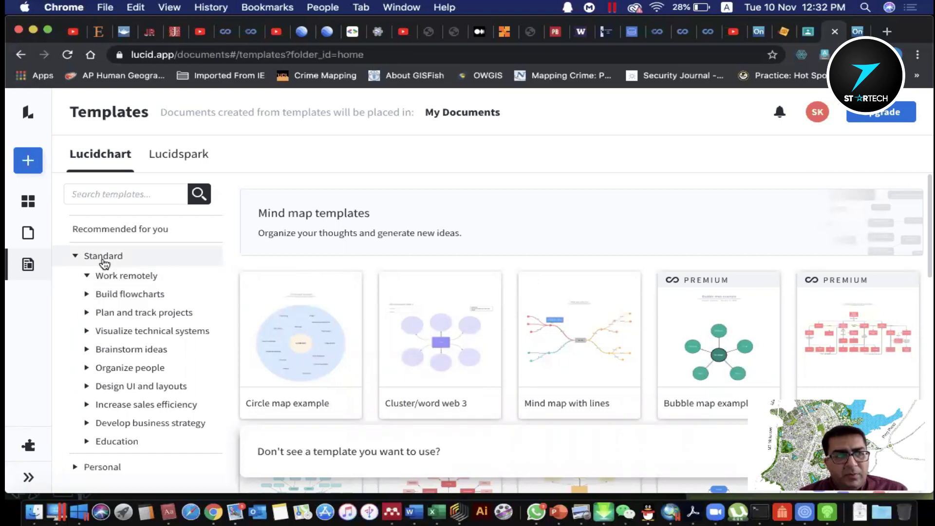
{"action": "left_click", "coordinate": [32, 166]}
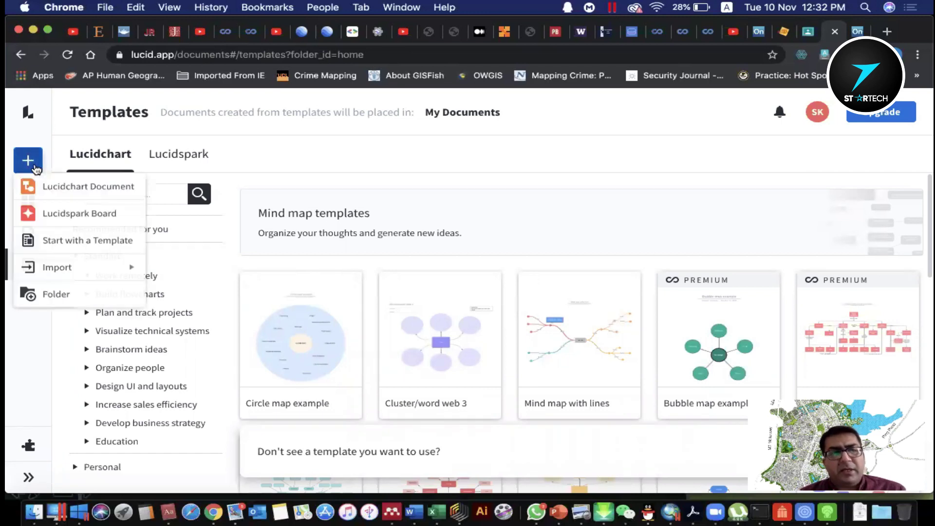
- Create a blank Lucidchart document and bring the Flowchart shape library into view
{"action": "left_click", "coordinate": [114, 197]}
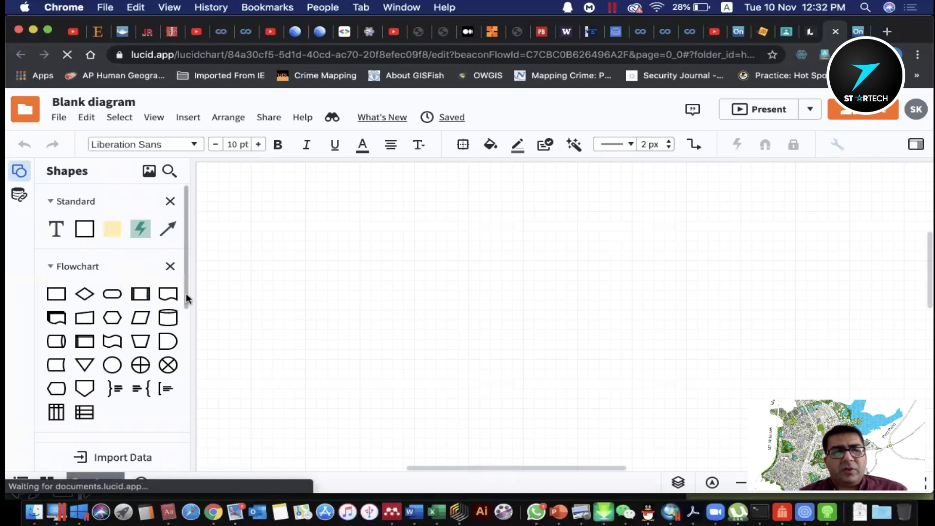
{"action": "left_click_drag", "start_coordinate": [186, 293], "coordinate": [178, 390]}
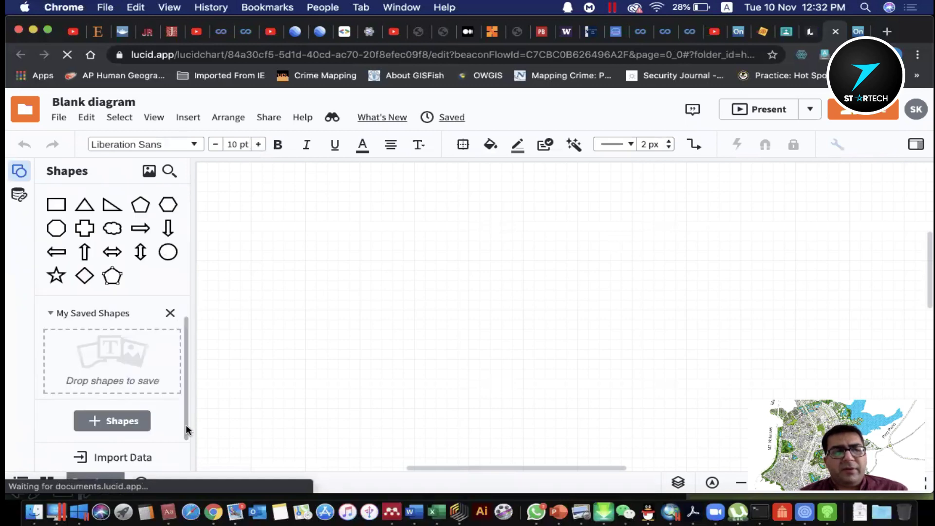
{"action": "scroll", "coordinate": [161, 302], "scroll_direction": "up", "scroll_amount": 3}
{"action": "scroll", "coordinate": [146, 250], "scroll_direction": "up", "scroll_amount": 3}
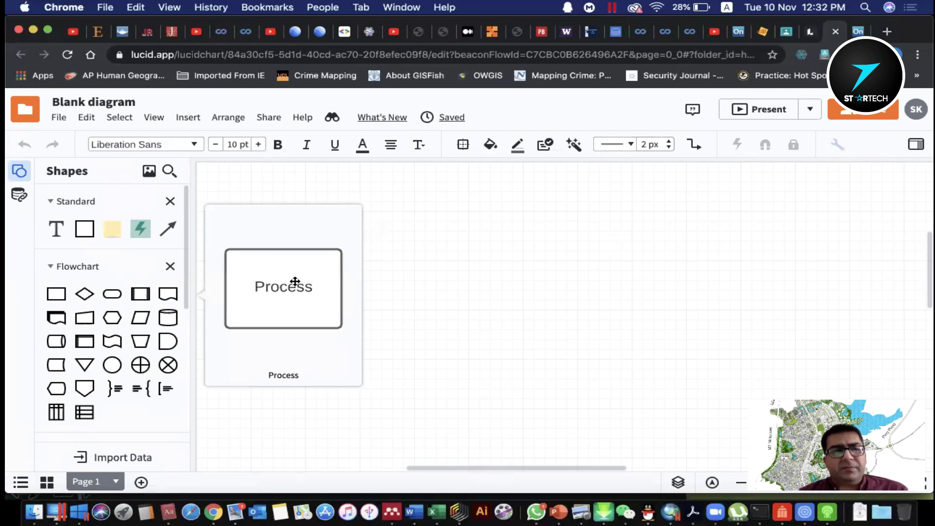
- Place Process, Decision and Terminator in a top row, with Predefined Process, Document and Database below
{"action": "left_click", "coordinate": [83, 297]}
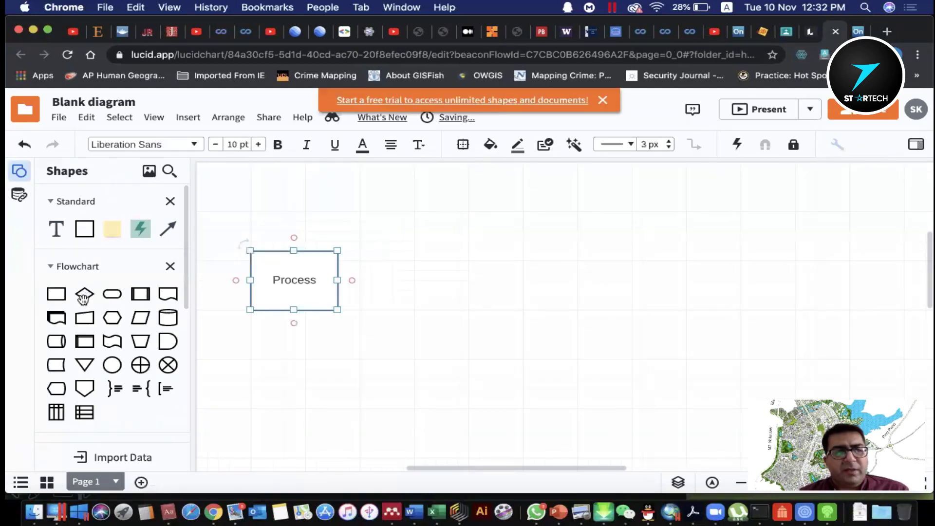
{"action": "left_click_drag", "start_coordinate": [84, 297], "coordinate": [457, 289]}
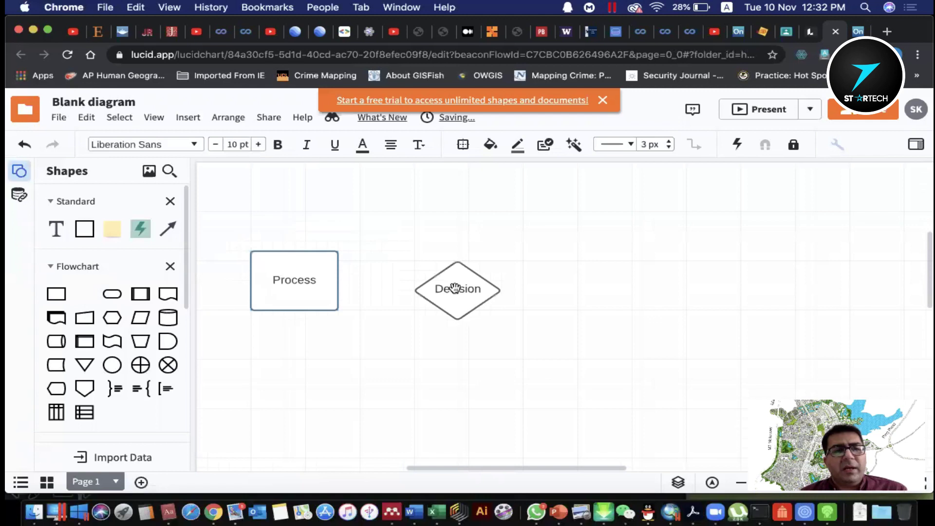
{"action": "left_click_drag", "start_coordinate": [126, 296], "coordinate": [631, 279]}
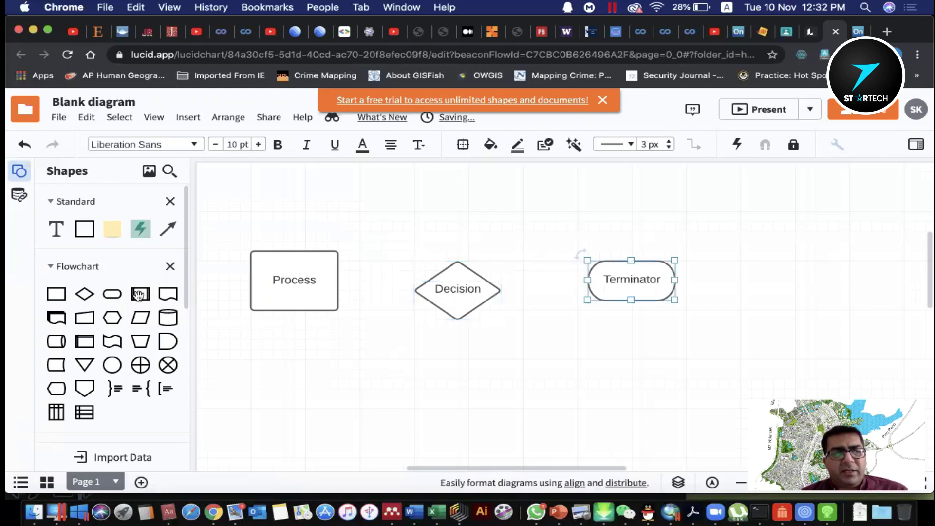
{"action": "left_click_drag", "start_coordinate": [141, 293], "coordinate": [296, 365]}
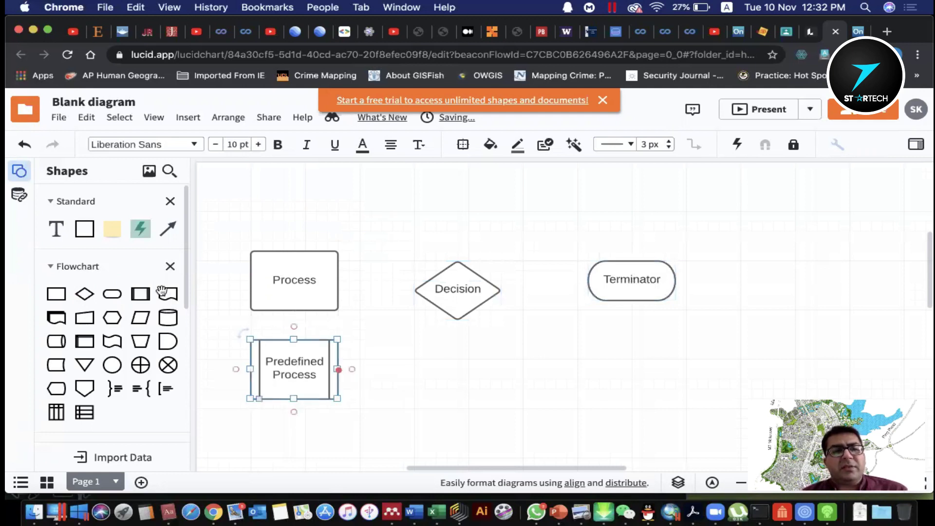
{"action": "left_click_drag", "start_coordinate": [168, 294], "coordinate": [472, 373]}
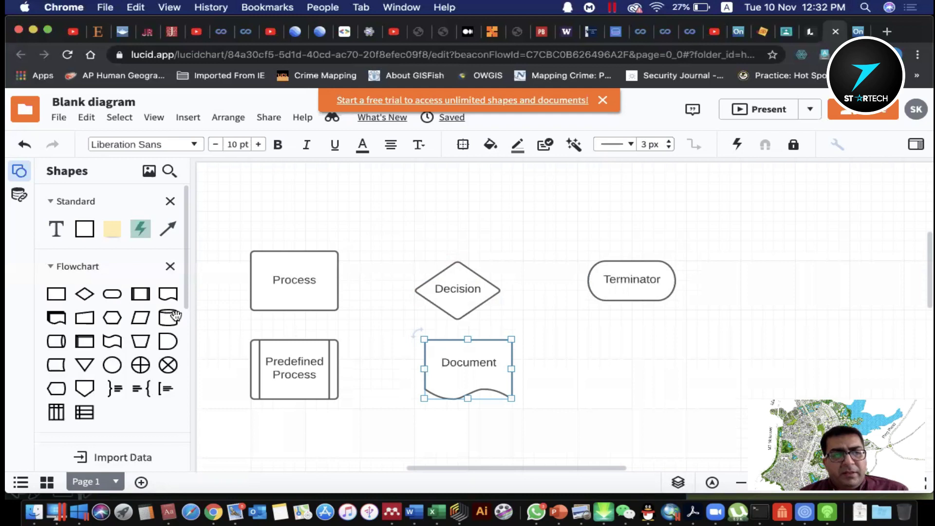
{"action": "left_click_drag", "start_coordinate": [171, 319], "coordinate": [229, 322]}
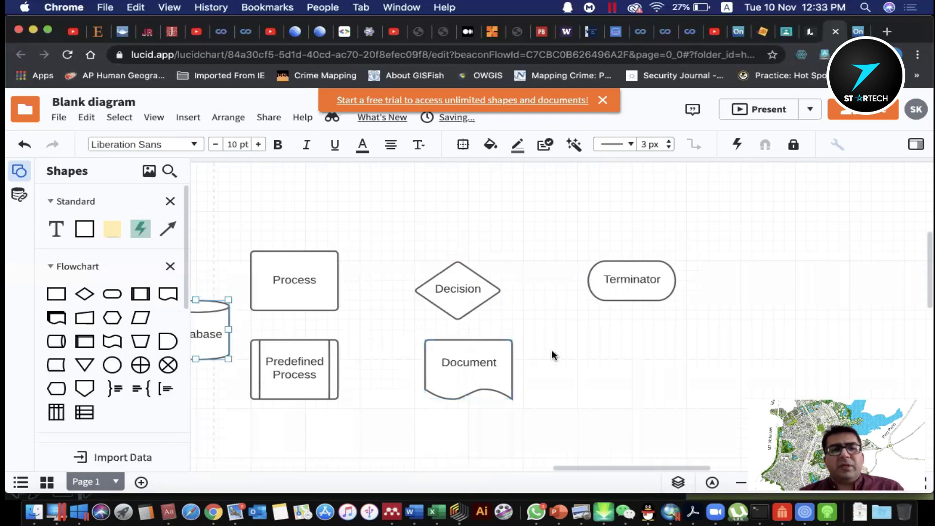
{"action": "left_click_drag", "start_coordinate": [584, 301], "coordinate": [624, 365]}
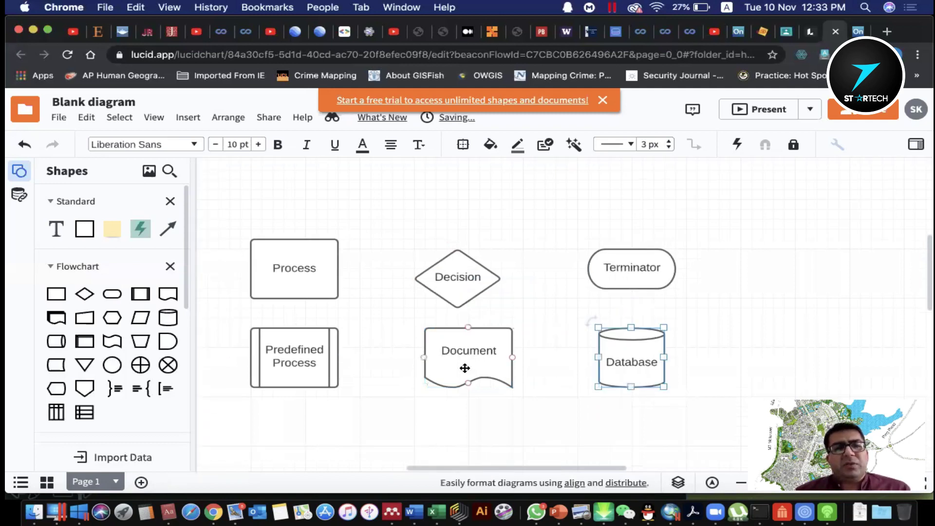
- Add Hard Disk and Internal Storage shapes side by side beneath Predefined Process and Document
{"action": "scroll", "coordinate": [465, 368], "scroll_direction": "down", "scroll_amount": 5}
{"action": "mouse_move", "coordinate": [57, 342]}
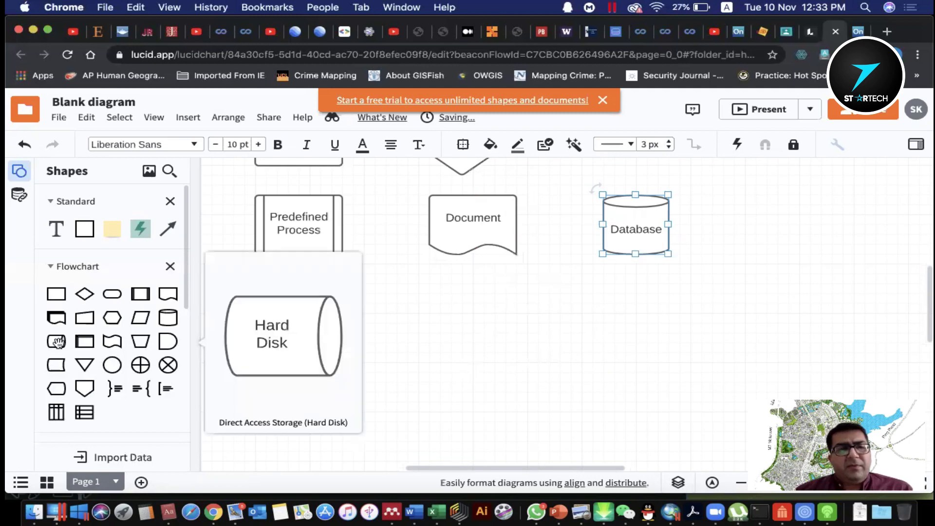
{"action": "left_click_drag", "start_coordinate": [57, 343], "coordinate": [299, 333]}
{"action": "mouse_move", "coordinate": [86, 342]}
{"action": "left_click_drag", "start_coordinate": [86, 343], "coordinate": [447, 346]}
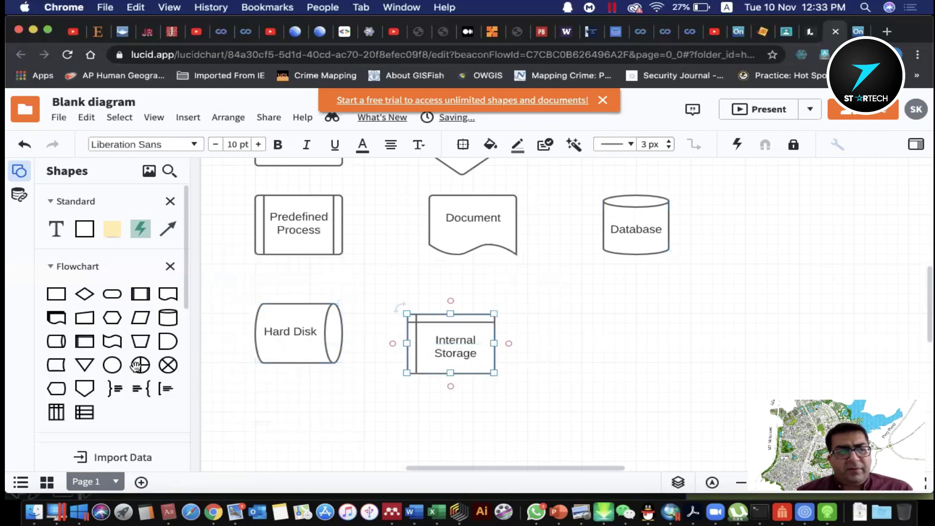
{"action": "mouse_move", "coordinate": [140, 364]}
{"action": "mouse_move", "coordinate": [98, 364]}
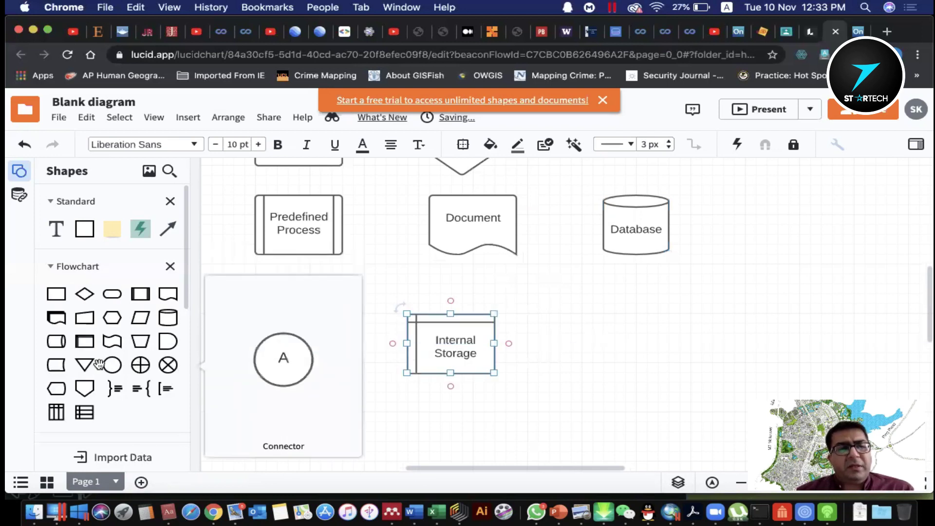
{"action": "scroll", "coordinate": [99, 365], "scroll_direction": "down", "scroll_amount": 3}
{"action": "scroll", "coordinate": [99, 364], "scroll_direction": "down", "scroll_amount": 2}
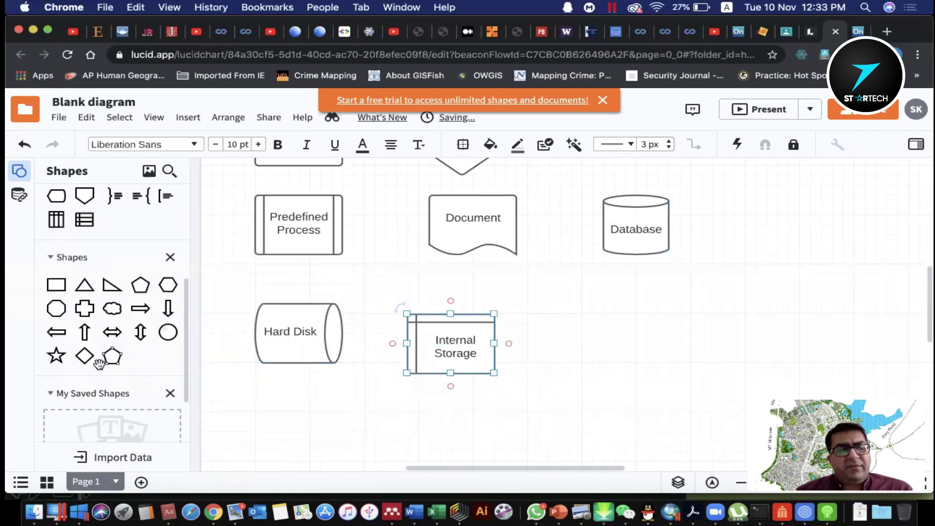
{"action": "scroll", "coordinate": [99, 364], "scroll_direction": "down", "scroll_amount": 2}
{"action": "scroll", "coordinate": [73, 357], "scroll_direction": "down", "scroll_amount": 1}
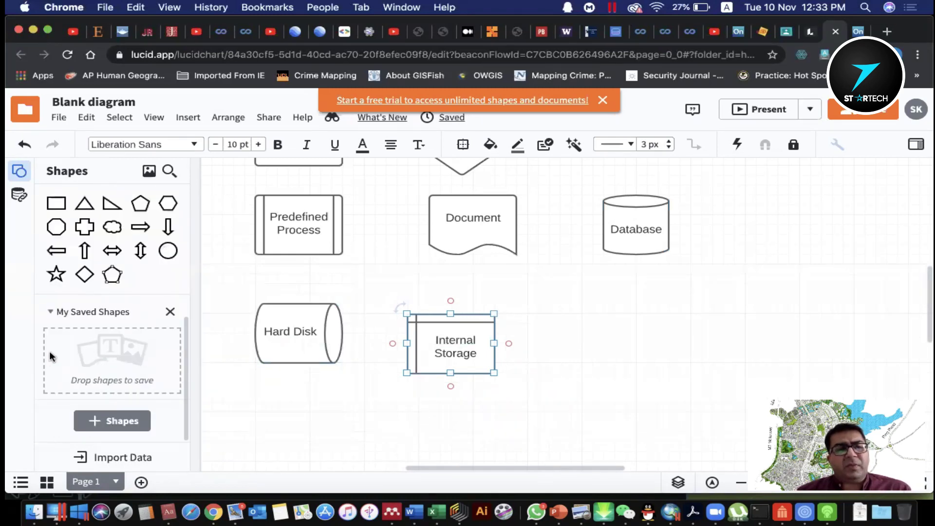